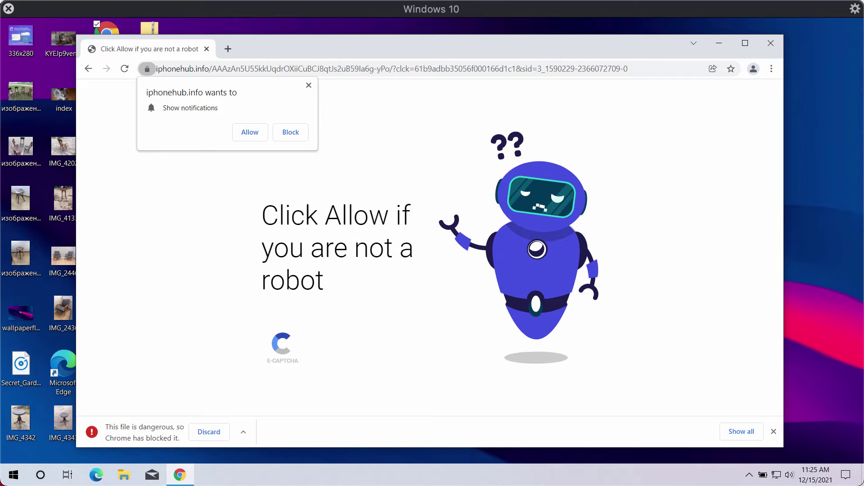
Shift the Chrome window right and allow iphonehub.info to show notifications.
{"action": "left_click_drag", "start_coordinate": [301, 52], "coordinate": [318, 49]}
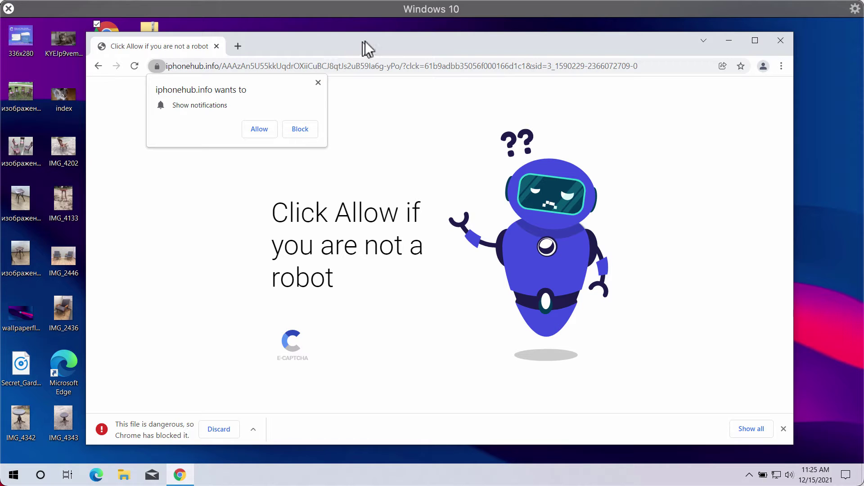
{"action": "left_click_drag", "start_coordinate": [366, 42], "coordinate": [373, 41]}
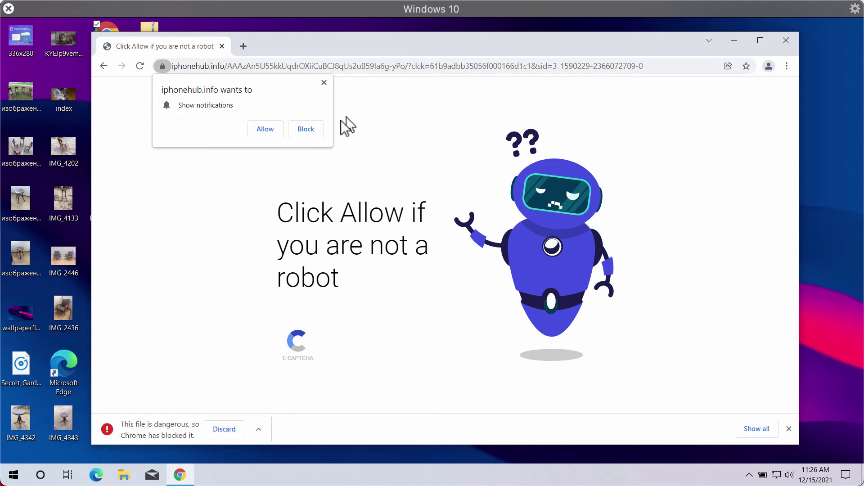
{"action": "left_click", "coordinate": [265, 128]}
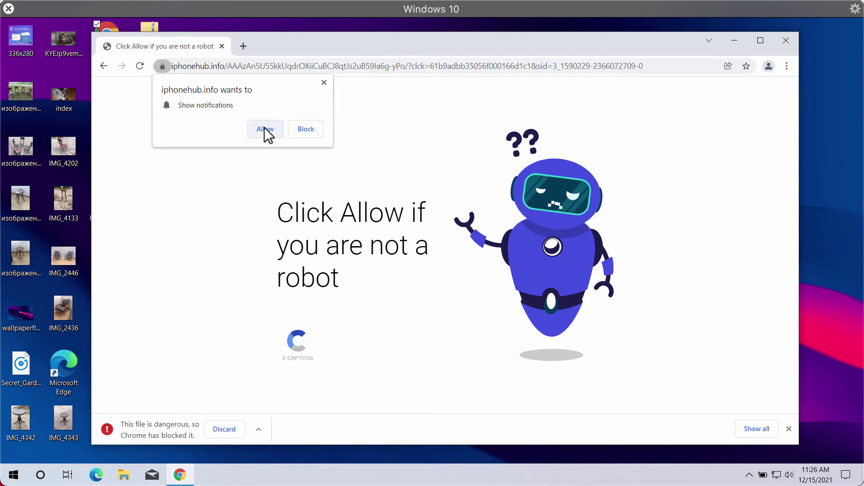
Open a new Google tab beside the original site and click into the page.
{"action": "left_click", "coordinate": [244, 46]}
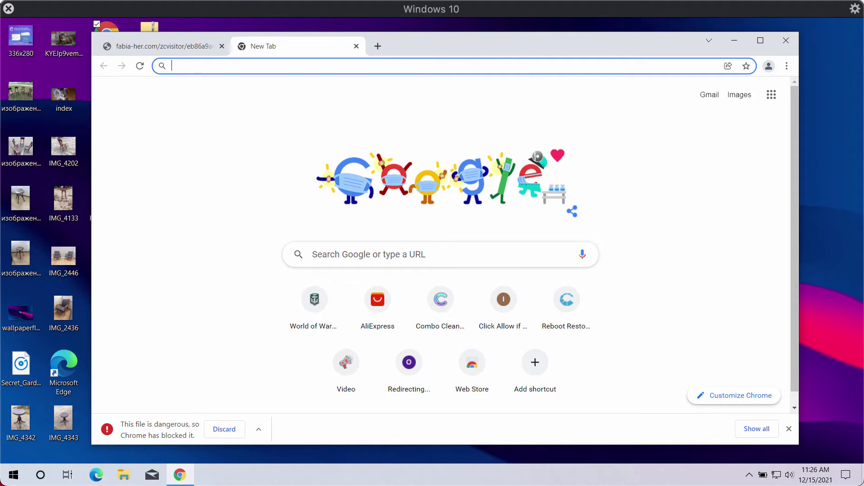
{"action": "left_click", "coordinate": [226, 100]}
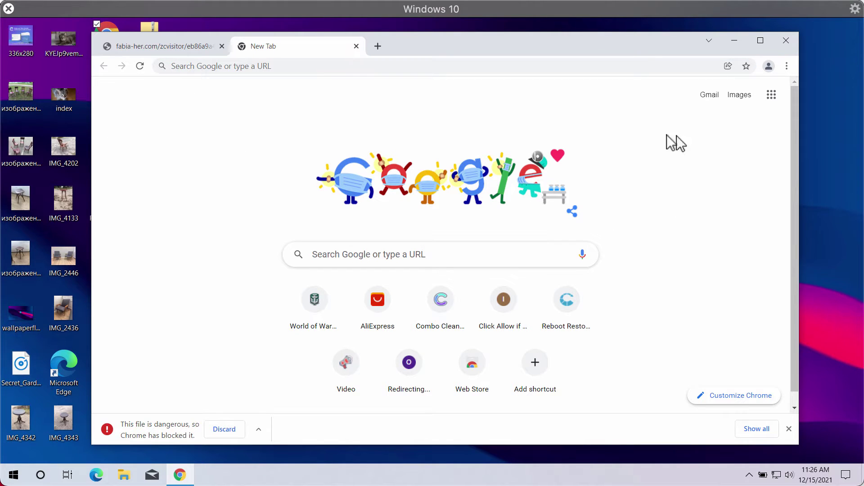
Go to Chrome Settings > Privacy and security > Site Settings > Notifications.
{"action": "left_click", "coordinate": [788, 65]}
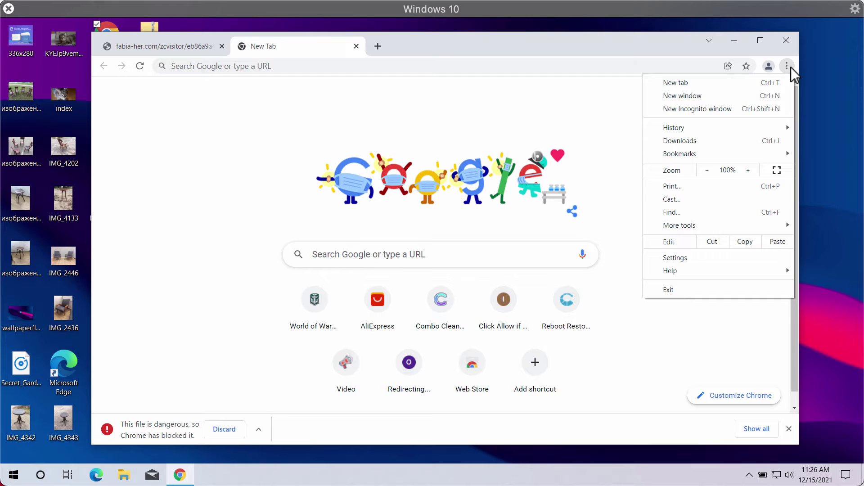
{"action": "left_click", "coordinate": [698, 258]}
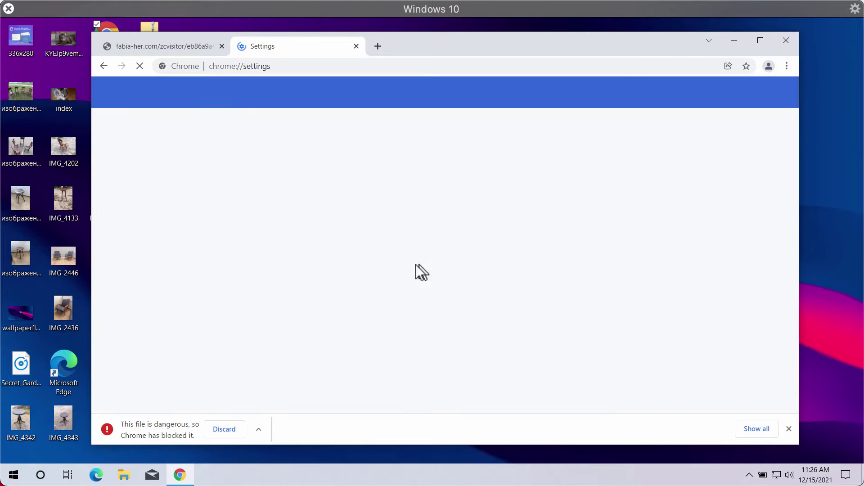
{"action": "left_click", "coordinate": [150, 170]}
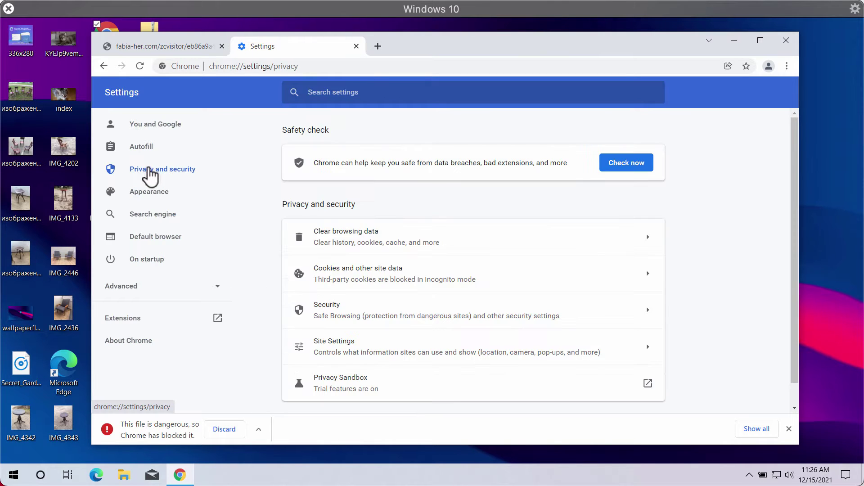
{"action": "left_click", "coordinate": [362, 353]}
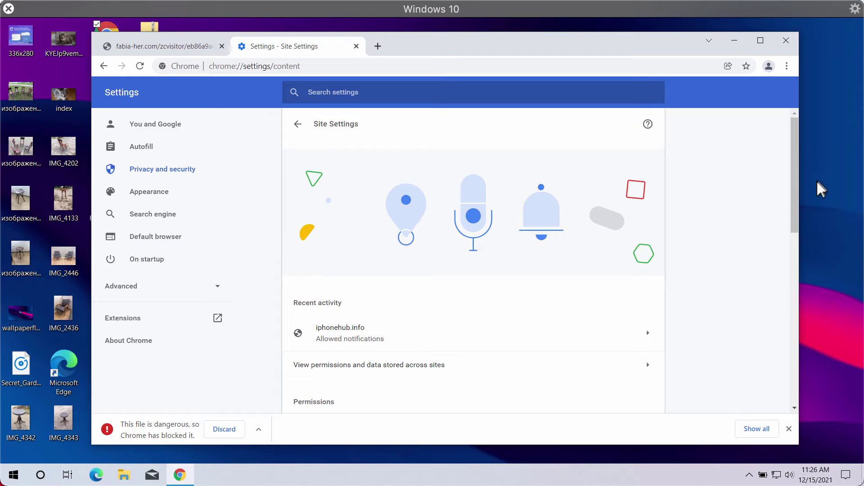
{"action": "left_click_drag", "start_coordinate": [795, 196], "coordinate": [794, 295]}
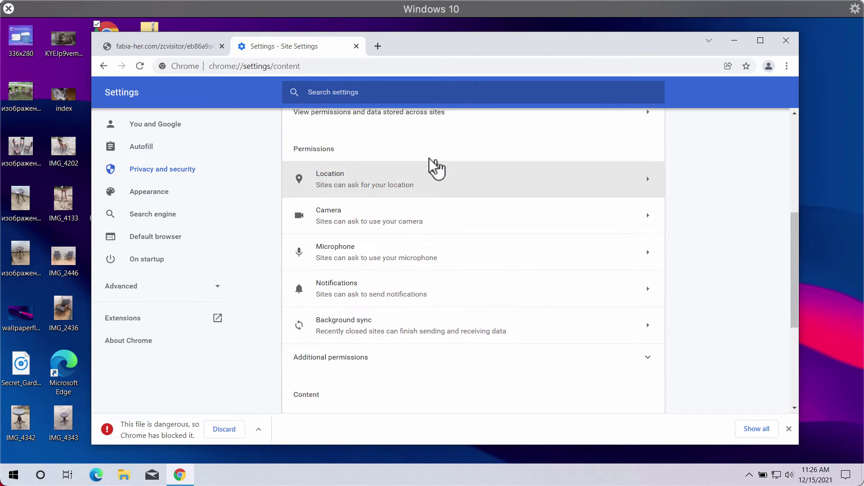
{"action": "left_click", "coordinate": [354, 291]}
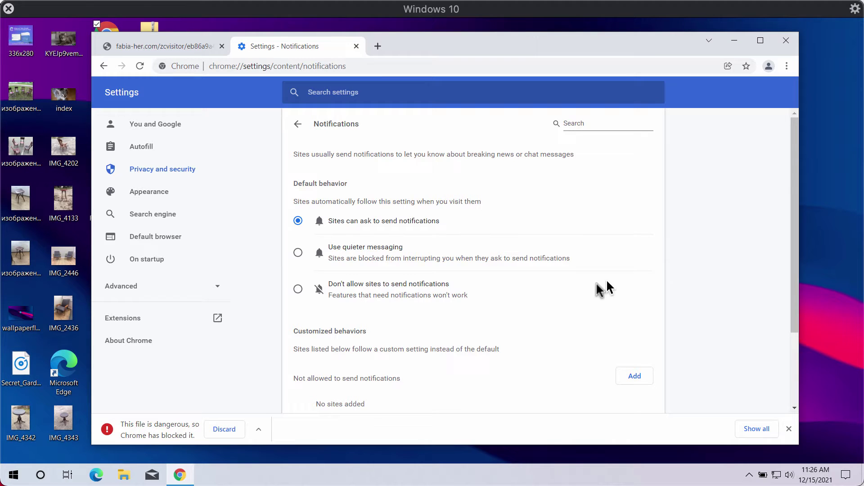
{"action": "scroll", "coordinate": [459, 286], "scroll_direction": "down", "scroll_amount": 2}
{"action": "scroll", "coordinate": [426, 368], "scroll_direction": "up", "scroll_amount": 1}
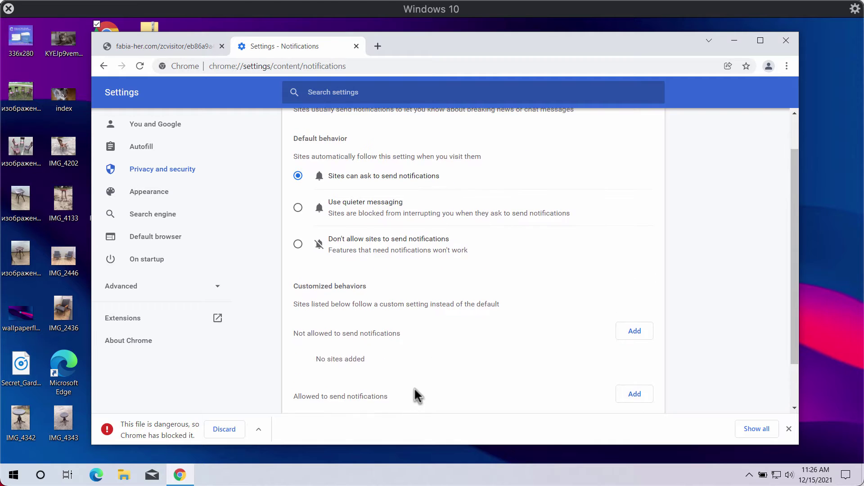
{"action": "scroll", "coordinate": [405, 398], "scroll_direction": "down", "scroll_amount": 1}
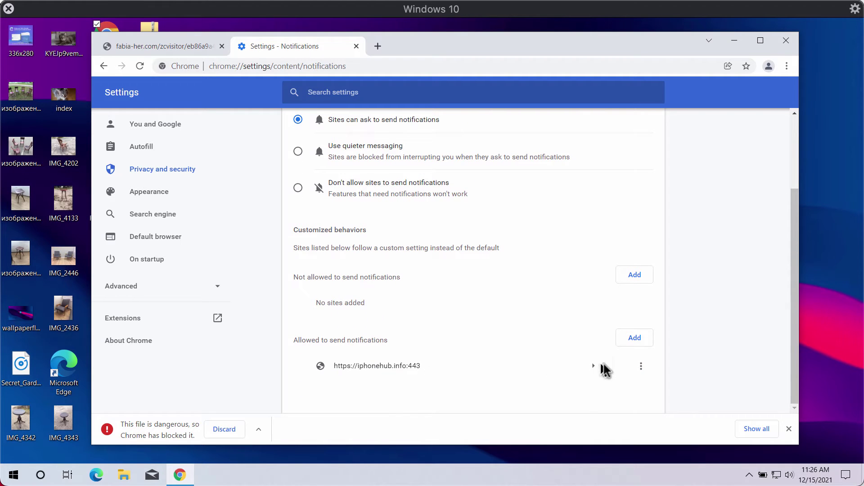
Remove iphonehub.info from the sites allowed to send notifications.
{"action": "left_click", "coordinate": [641, 367]}
{"action": "left_click", "coordinate": [633, 368]}
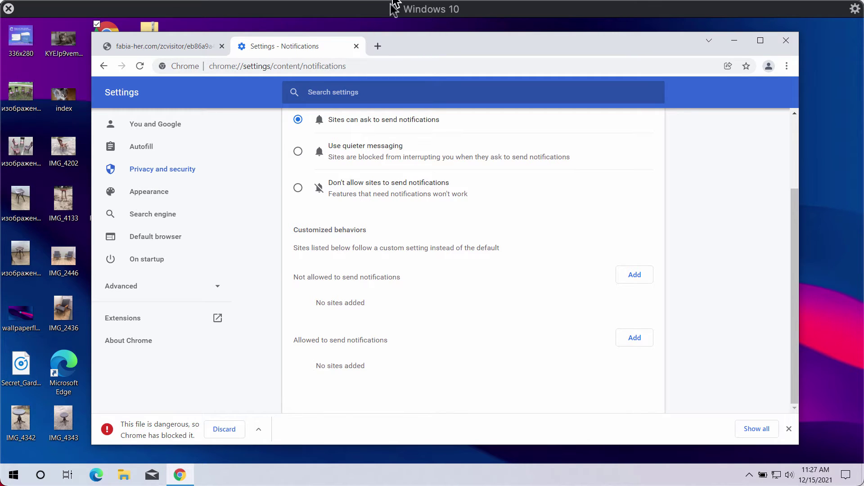
Load combocleaner.com, close the fabia-her.com tab, and select the Combo Cleaner desktop icon.
{"action": "left_click", "coordinate": [403, 68]}
{"action": "type", "text": "combocleaner.com"}
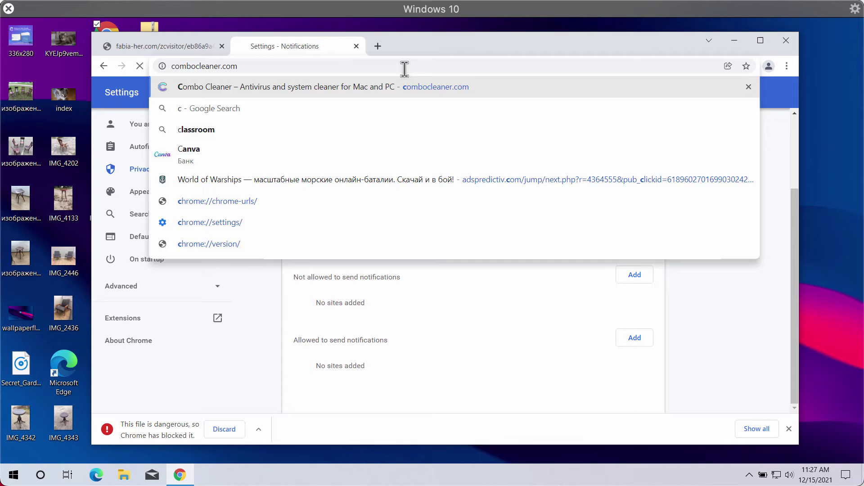
{"action": "key", "text": "Return"}
{"action": "left_click_drag", "start_coordinate": [442, 47], "coordinate": [473, 42]}
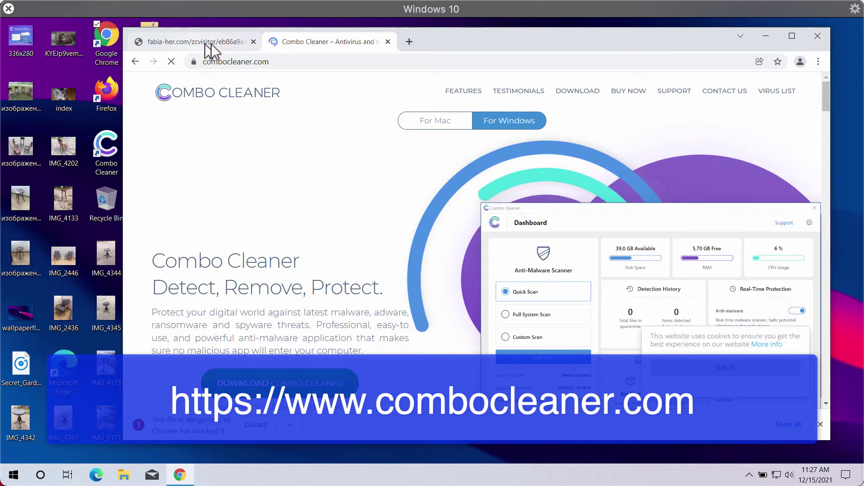
{"action": "left_click", "coordinate": [251, 41]}
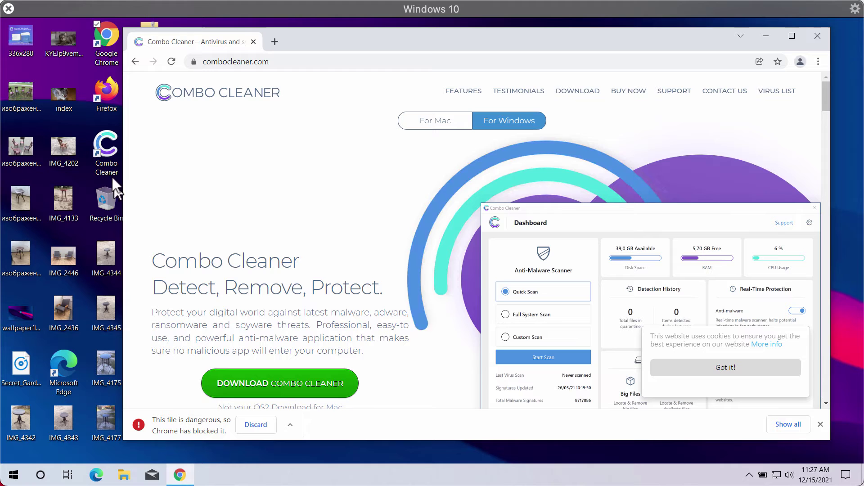
{"action": "left_click", "coordinate": [108, 162]}
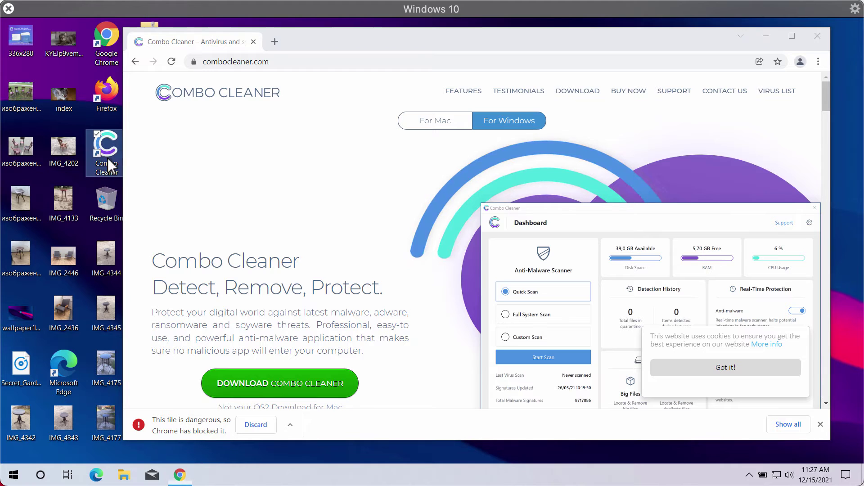
Close Chrome and start a Combo Cleaner Quick Scan.
{"action": "left_click", "coordinate": [816, 36]}
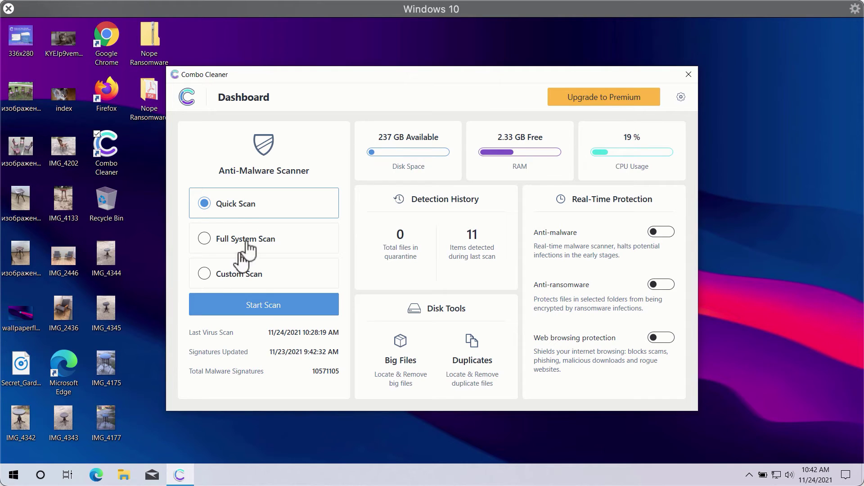
{"action": "left_click", "coordinate": [260, 308]}
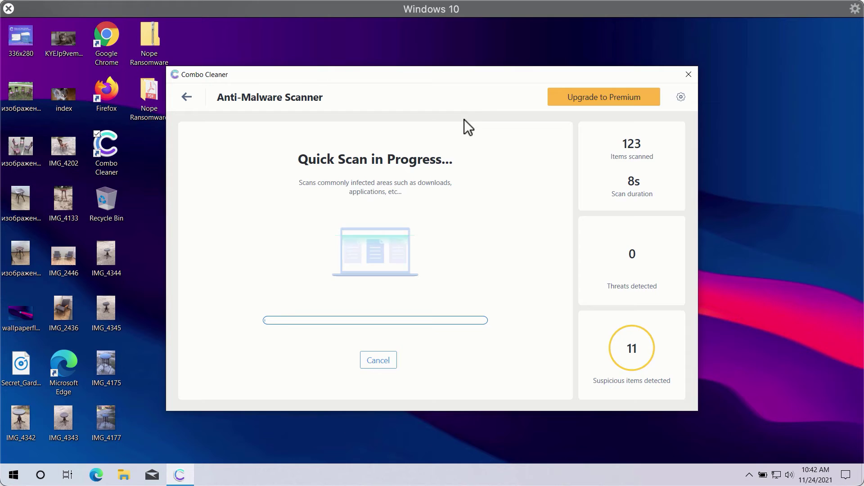
Browse Combo Cleaner's Anti-Ransomware and Scheduled Scan settings, ending on General.
{"action": "left_click", "coordinate": [680, 98]}
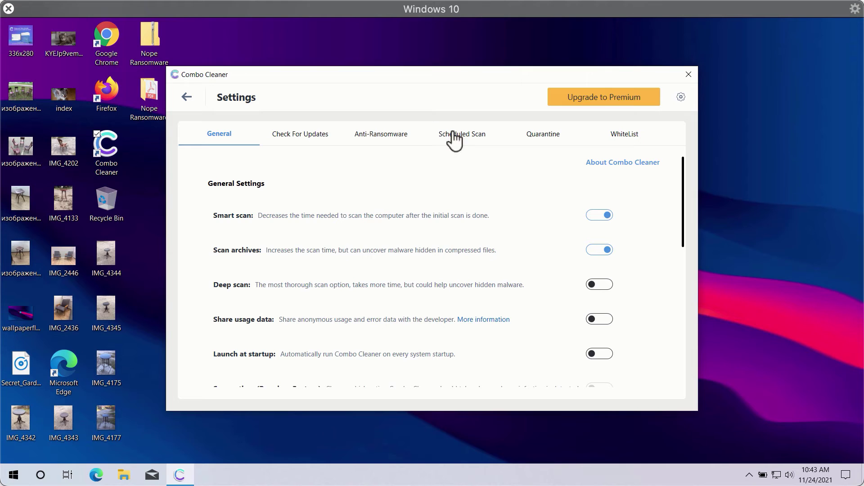
{"action": "left_click", "coordinate": [382, 136]}
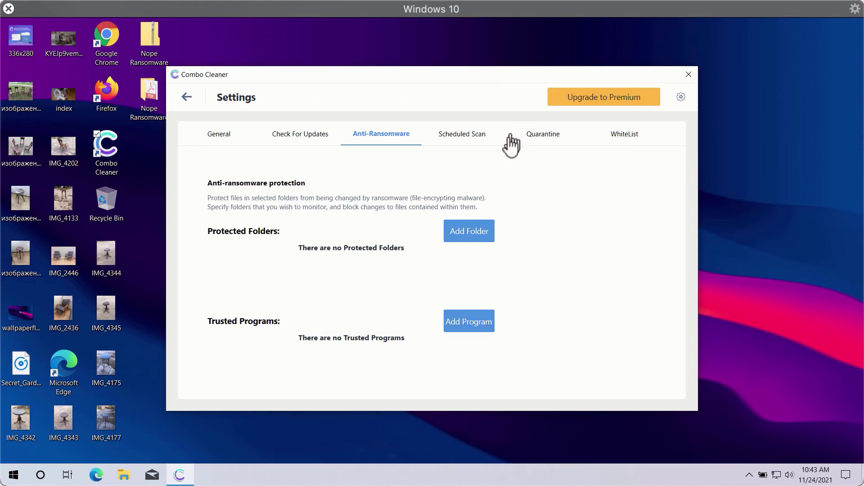
{"action": "left_click", "coordinate": [473, 142]}
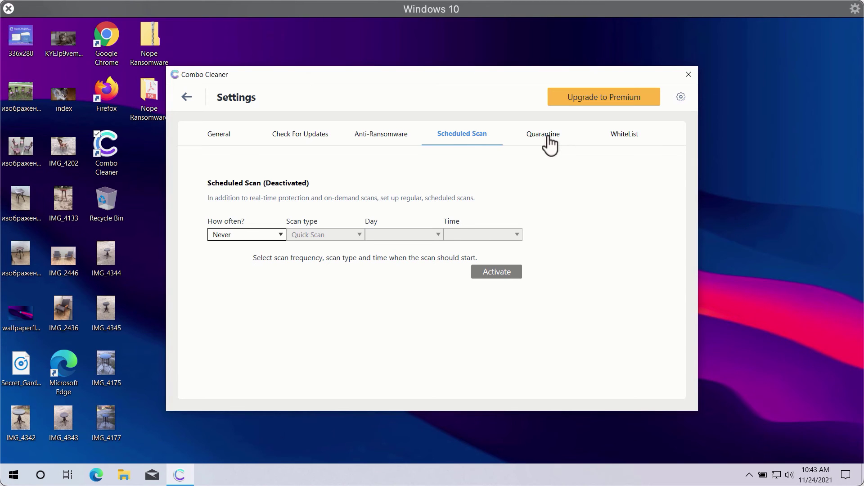
{"action": "left_click", "coordinate": [217, 138]}
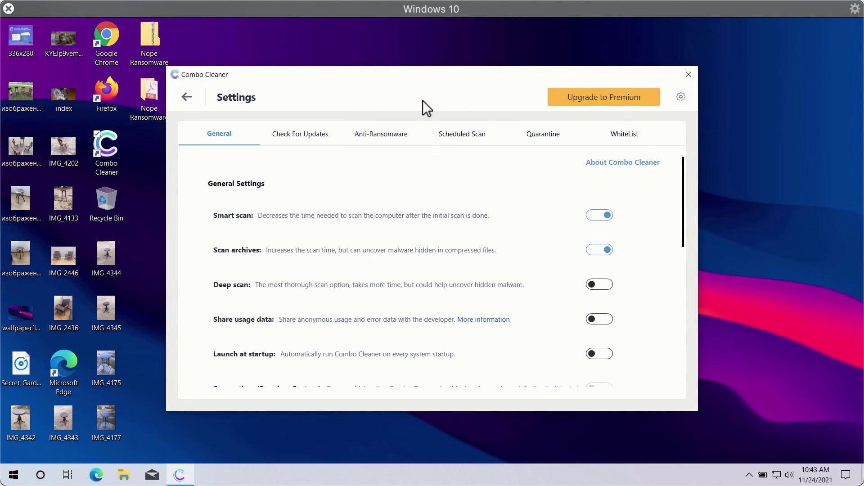
Return to the dashboard and cancel the running Quick Scan, confirming with Yes.
{"action": "left_click", "coordinate": [187, 98]}
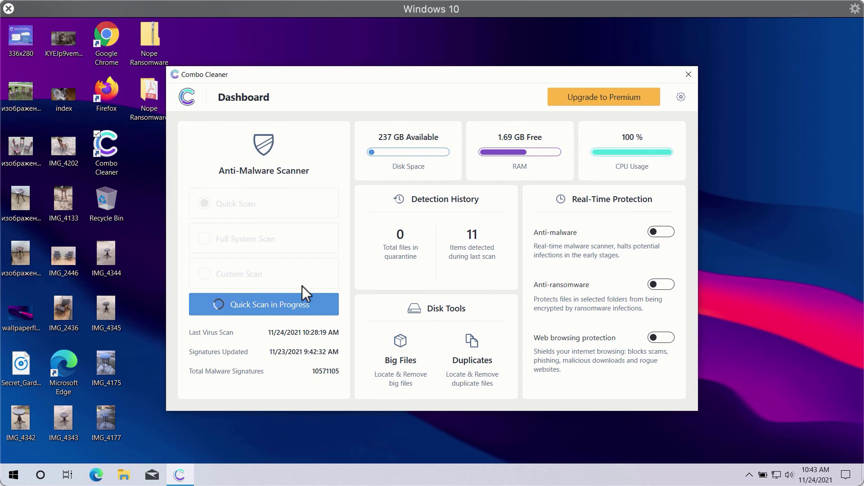
{"action": "left_click", "coordinate": [306, 304]}
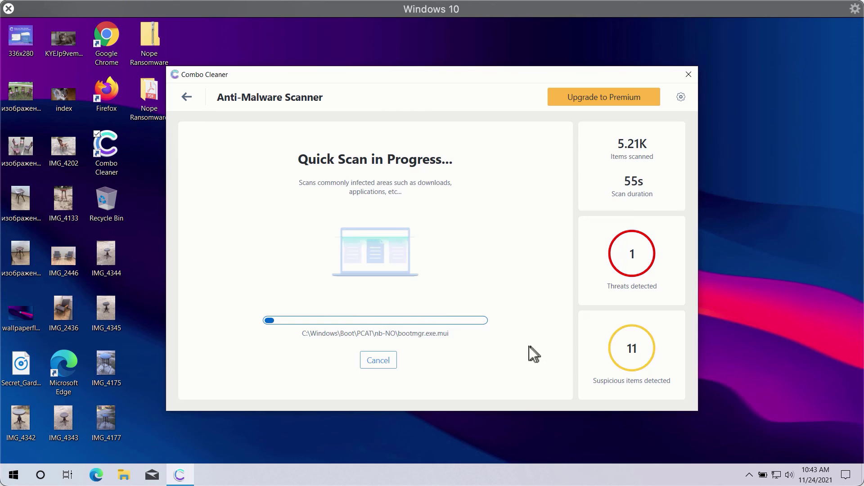
{"action": "left_click", "coordinate": [377, 361]}
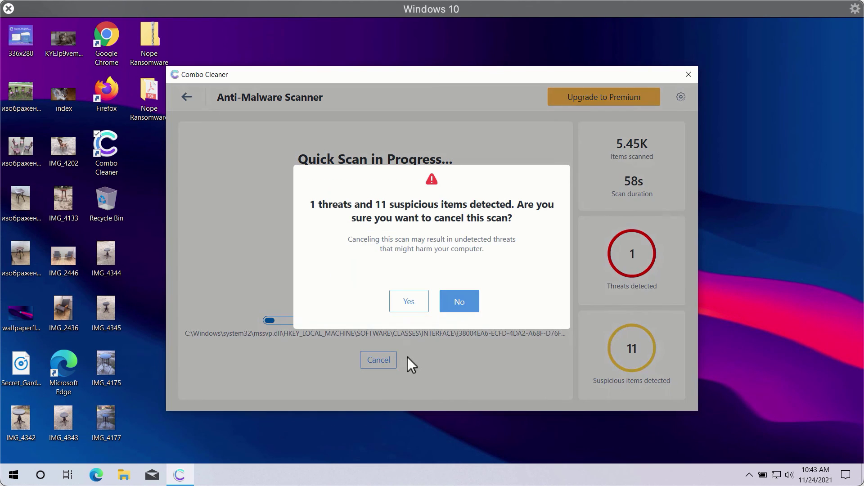
{"action": "left_click", "coordinate": [409, 302]}
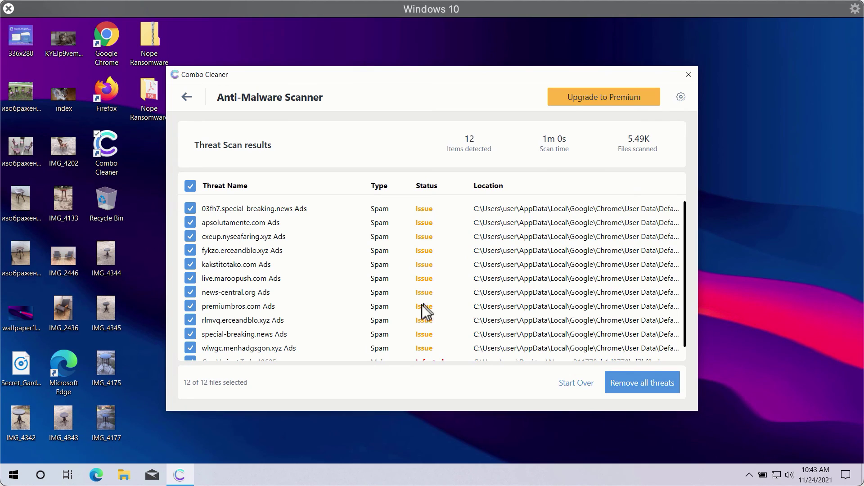
{"action": "scroll", "coordinate": [356, 285], "scroll_direction": "down", "scroll_amount": 1}
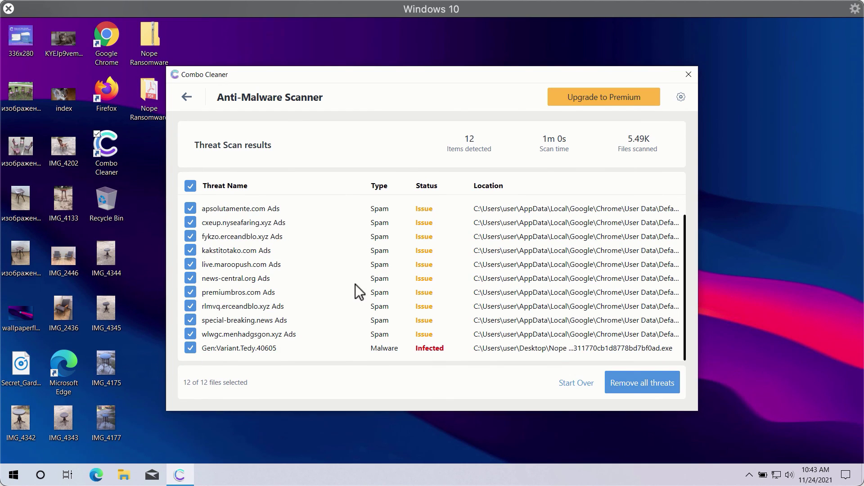
{"action": "scroll", "coordinate": [371, 285], "scroll_direction": "up", "scroll_amount": 1}
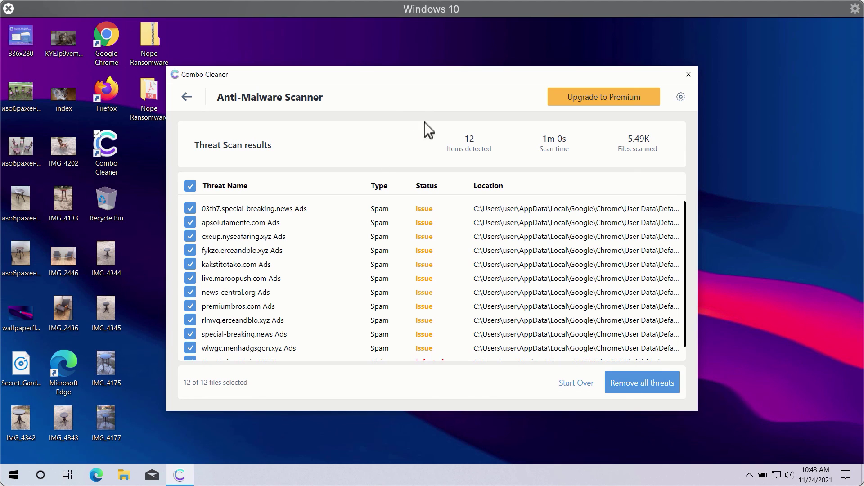
{"action": "scroll", "coordinate": [475, 278], "scroll_direction": "down", "scroll_amount": 1}
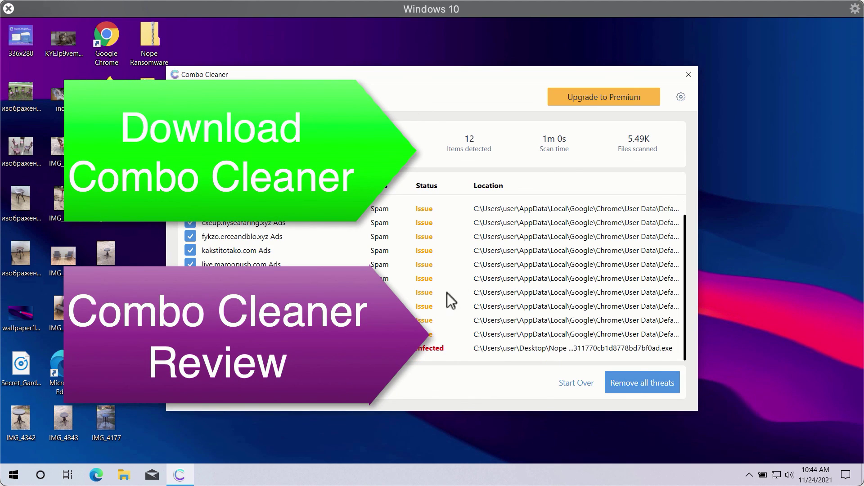